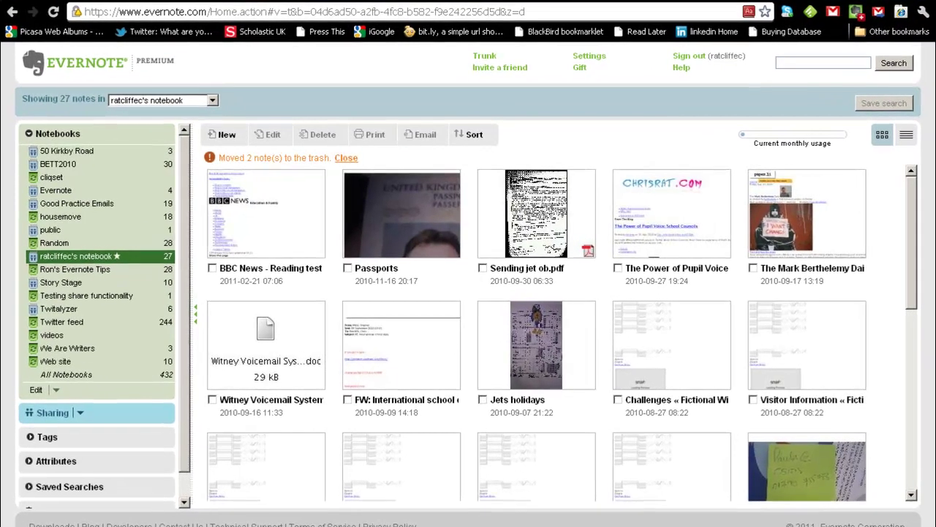
Clip the BBC reading-test article to Evernote tagged 'gobbledygook' and return to the notebook
key(ctrl+3)
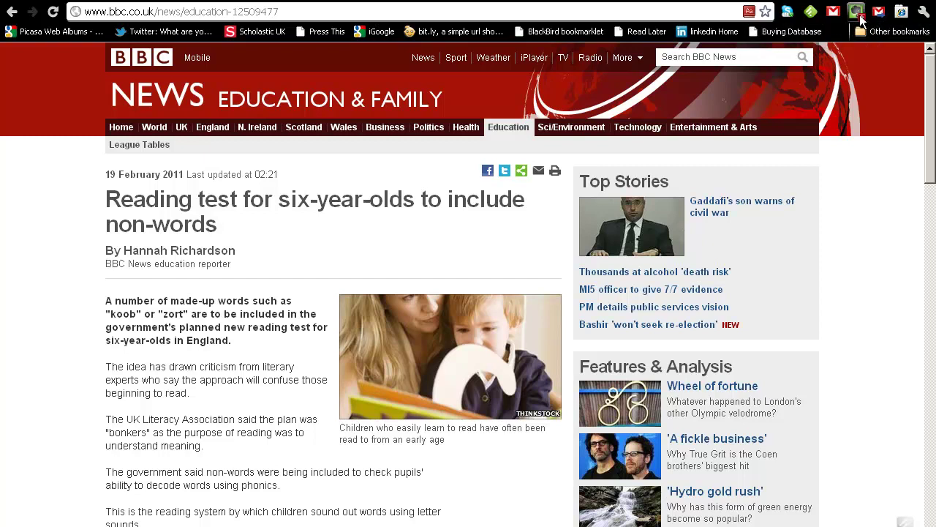
click(860, 17)
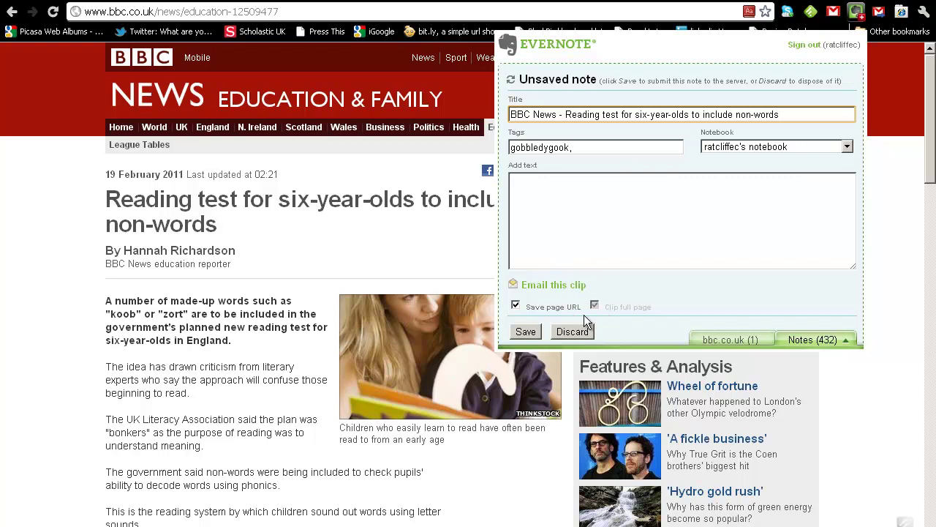
click(534, 327)
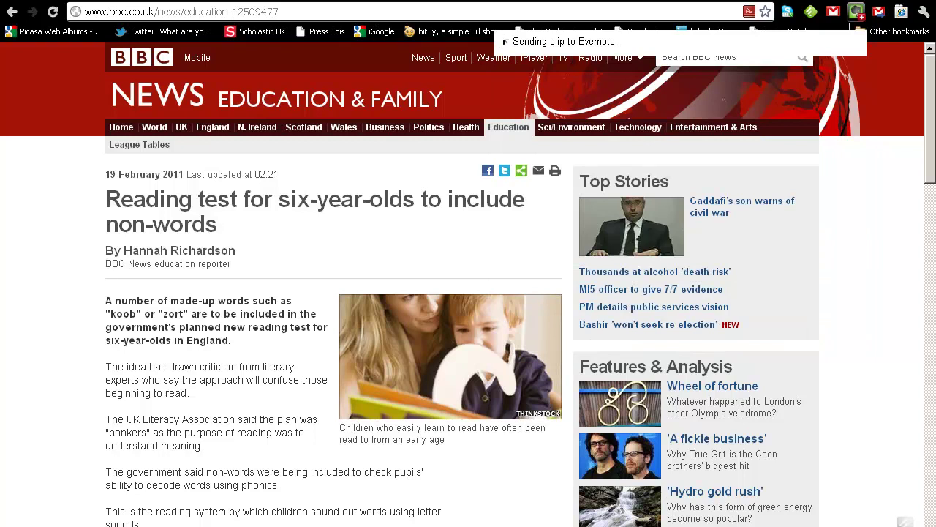
key(ctrl+Tab)
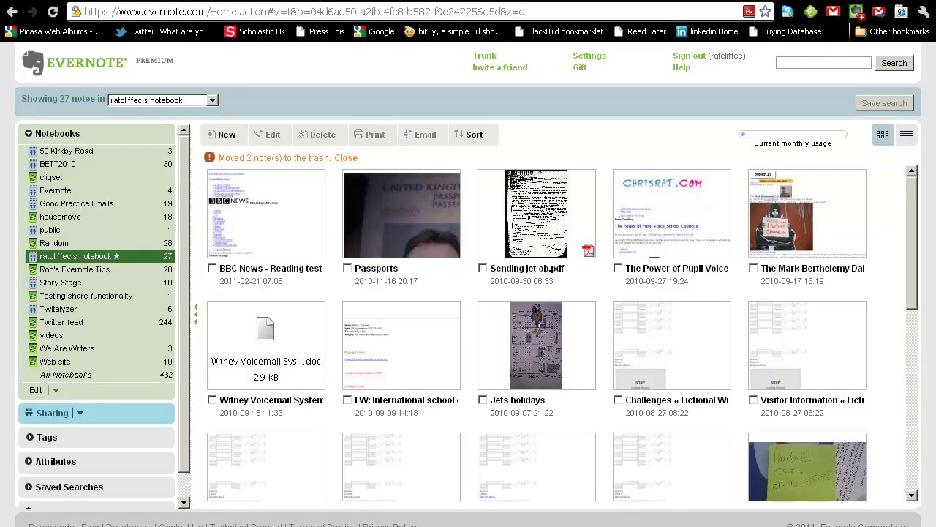
Open the clipped BBC News reading-test note
click(252, 201)
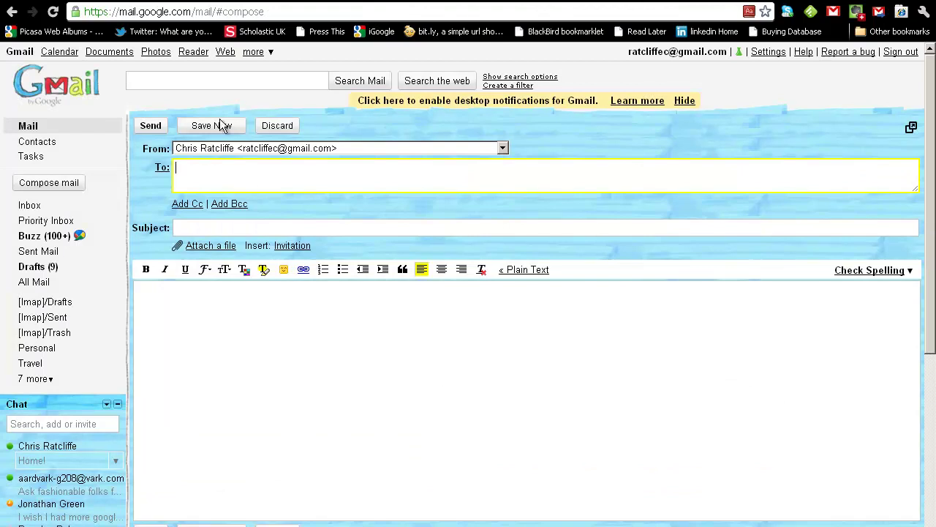
Address a Gmail message to the Evernote import address with subject 'emailing into evernote'
text(ever)
click(251, 197)
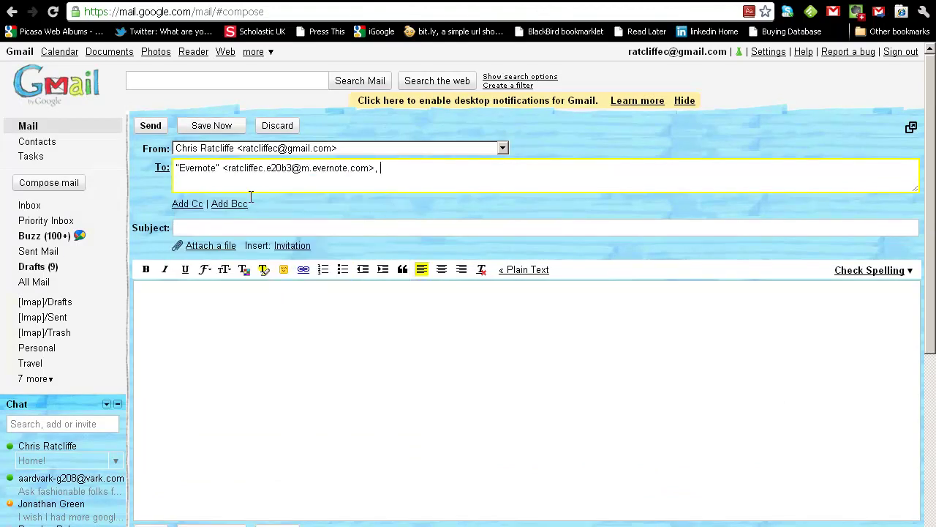
click(256, 227)
text(emaili)
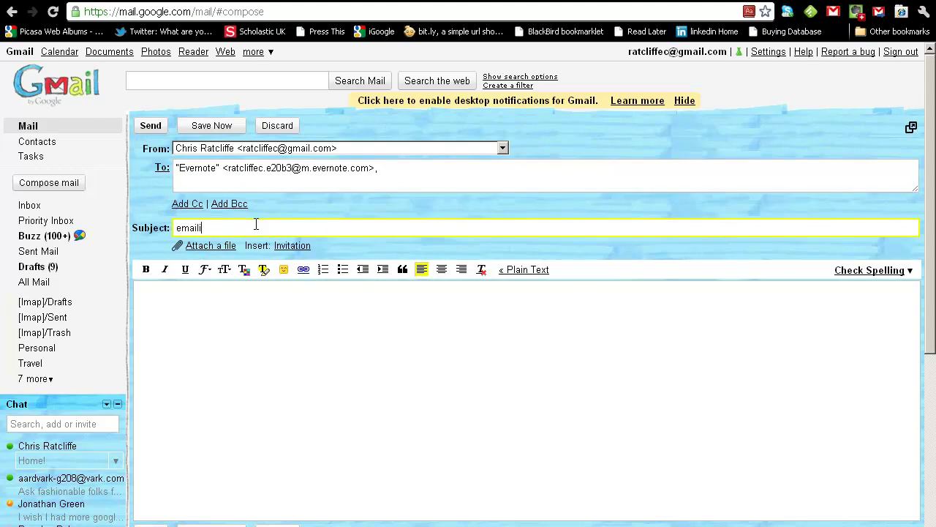
text(ng into evernote)
Write 'receipts' as the message body and send the email
key(Tab)
text(reciev)
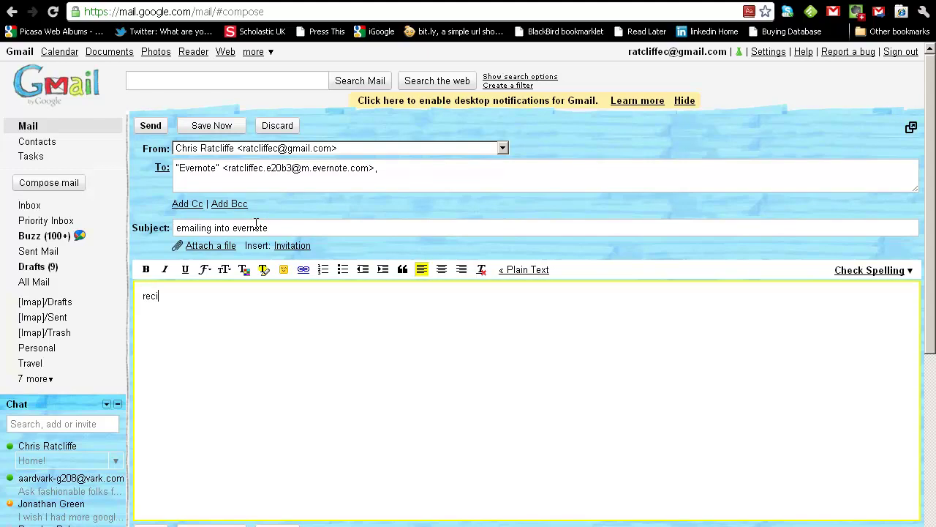
key(BackSpace)
key(BackSpace)
key(BackSpace)
key(BackSpace)
text(ceo)
key(BackSpace)
text(ipts)
click(150, 128)
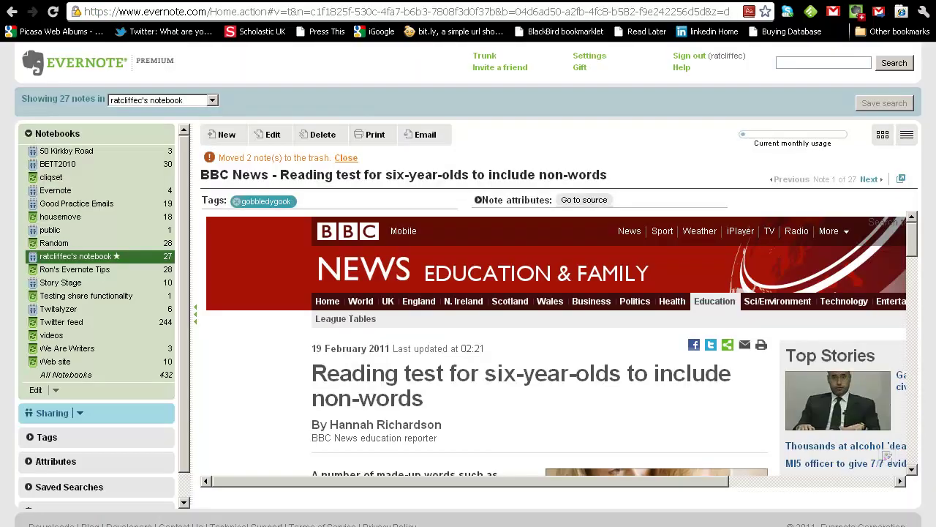
Reload the notebook and open the new 'emailing into evernote' note
click(86, 257)
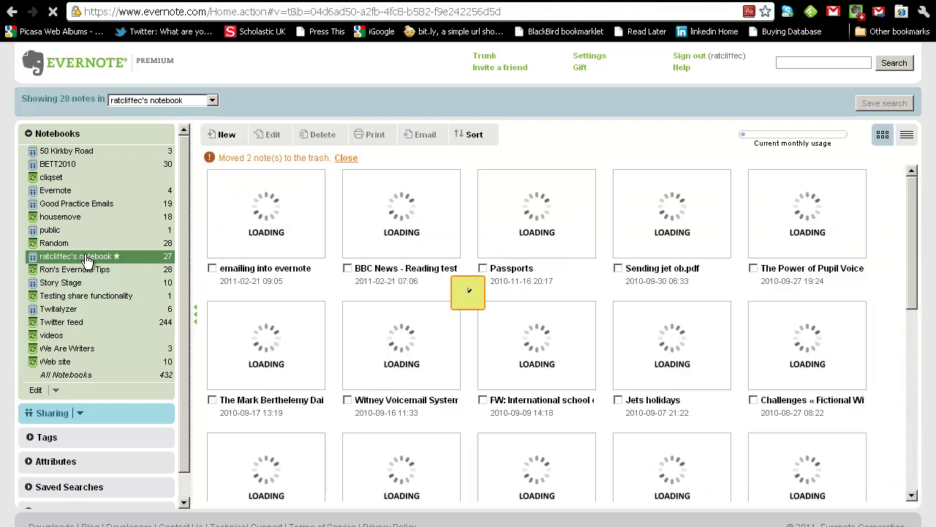
click(292, 229)
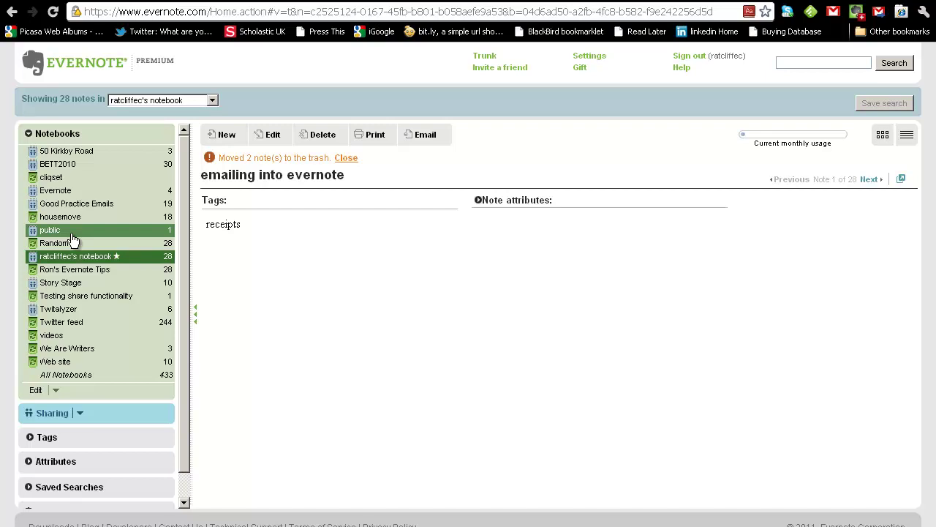
Search the Random notebook for 'handwriting' and open the first DSC_0005.JPG match
click(48, 438)
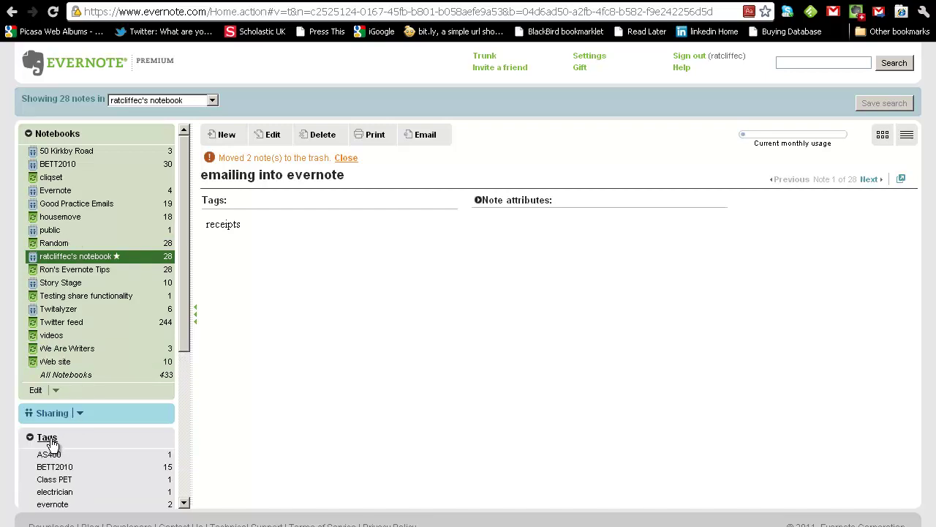
click(48, 437)
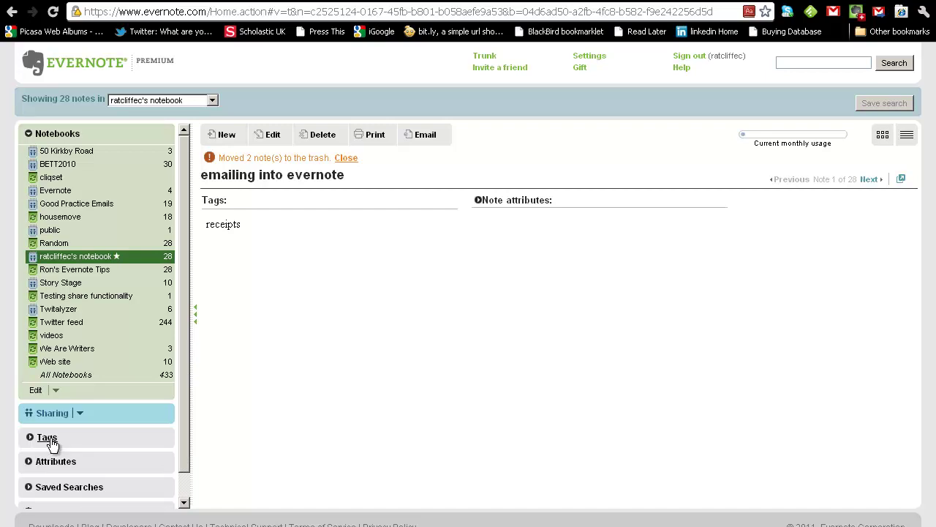
click(61, 247)
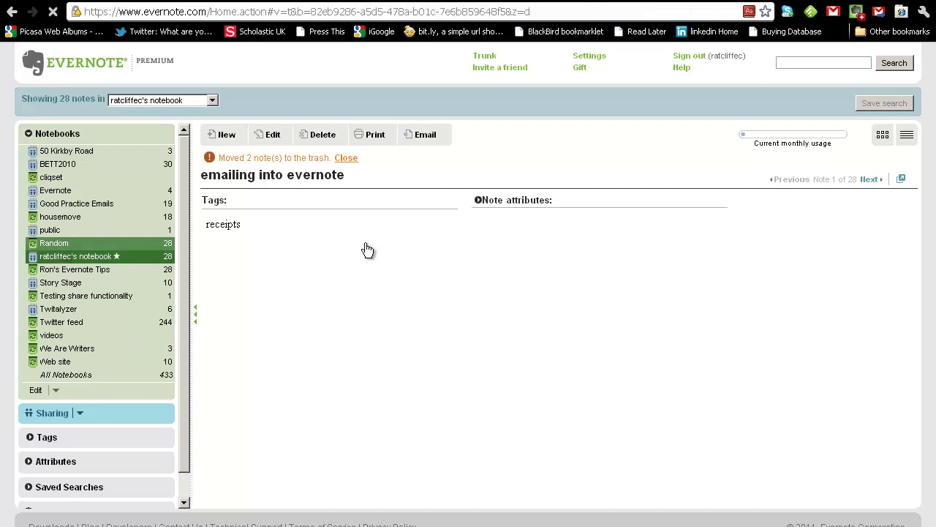
click(807, 62)
text(handwri)
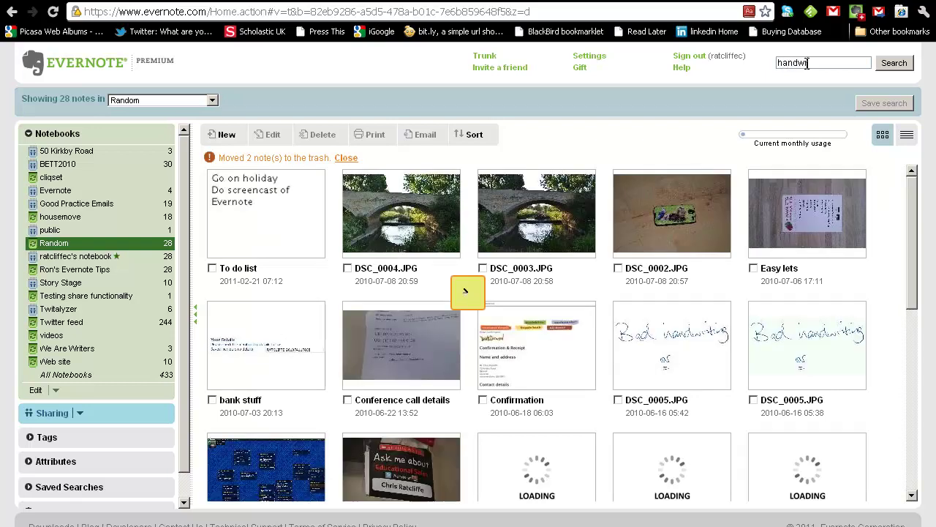
text(ting)
key(Return)
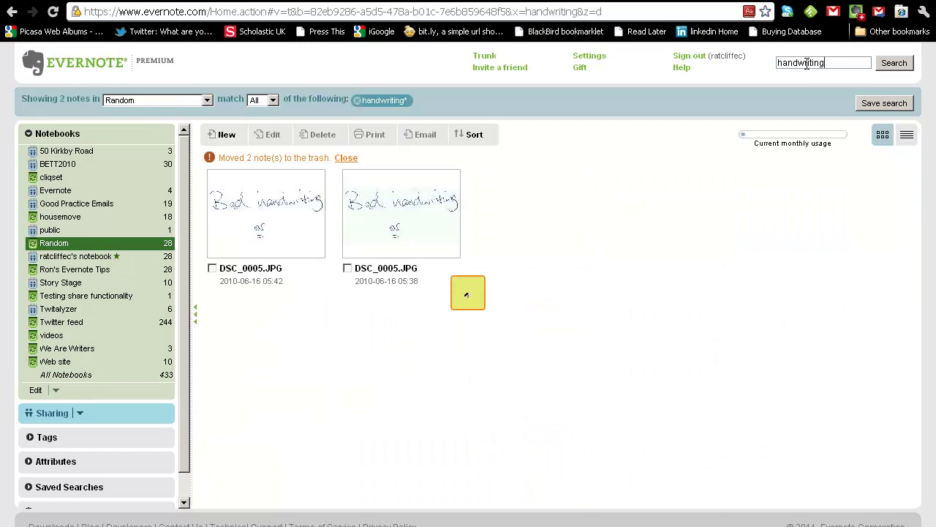
click(261, 233)
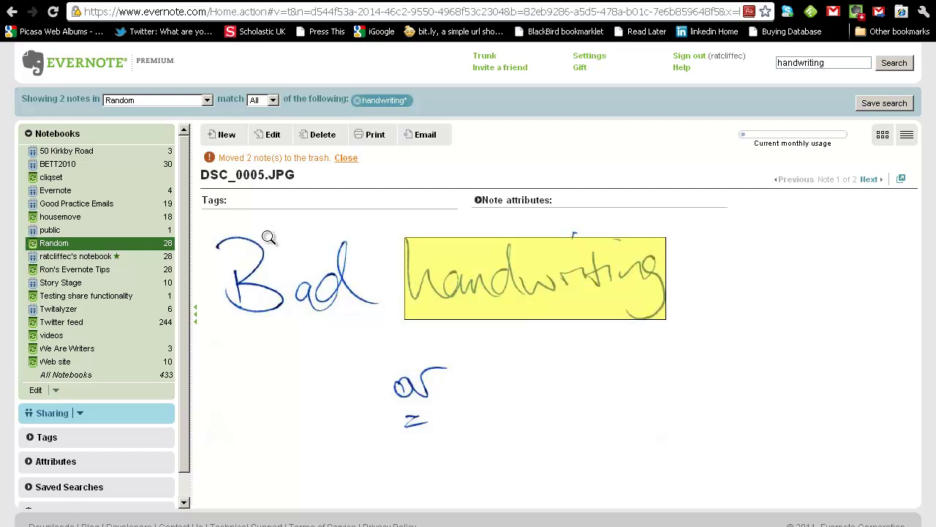
Create a new note titled 'to do list' with lines 'Finish the screencast' and 'Go on holiday'
click(234, 135)
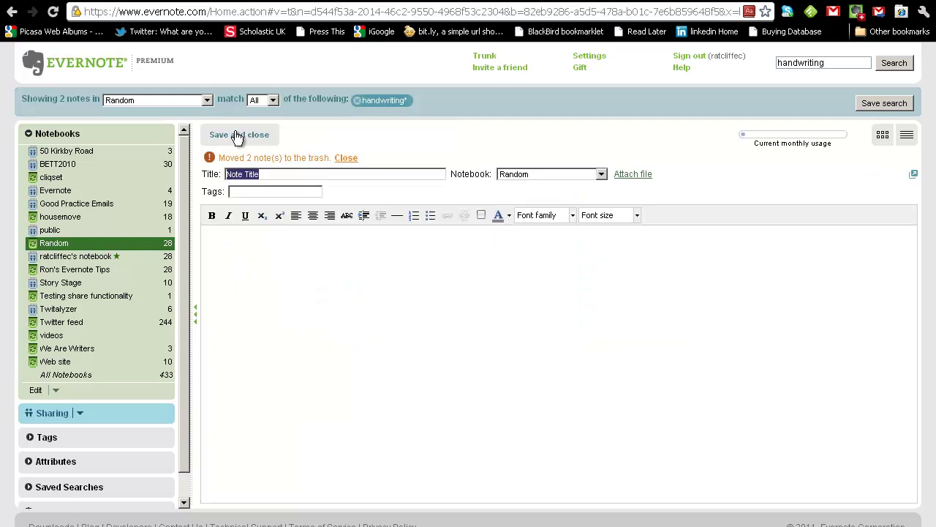
text(Chi)
key(BackSpace)
key(BackSpace)
key(BackSpace)
text(to do list)
text(Finish the s)
text(creencast)
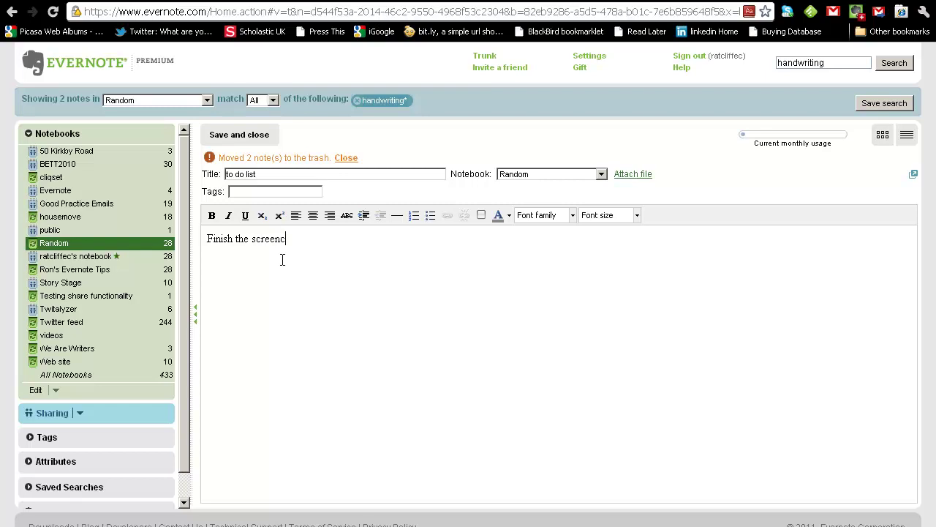
key(Return)
text(Go on holiday)
Turn both task lines into checkbox items and save the note
click(480, 215)
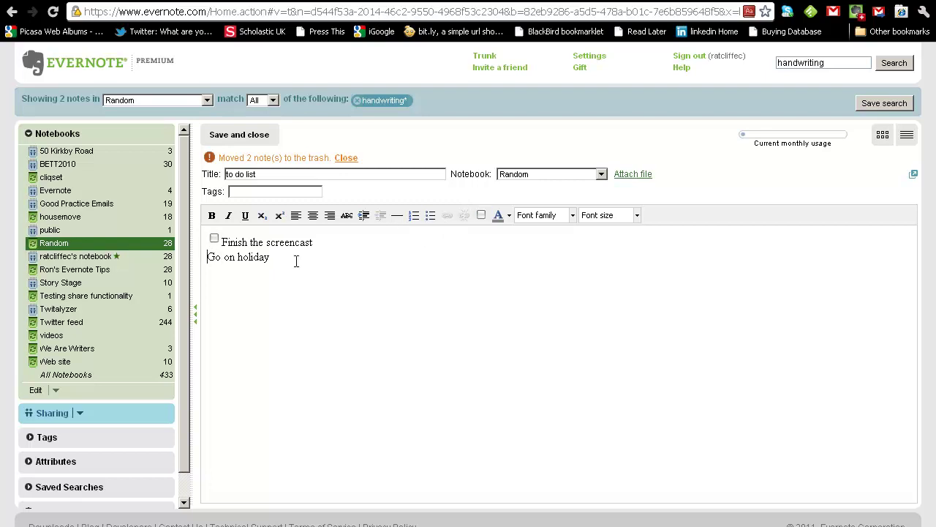
click(483, 215)
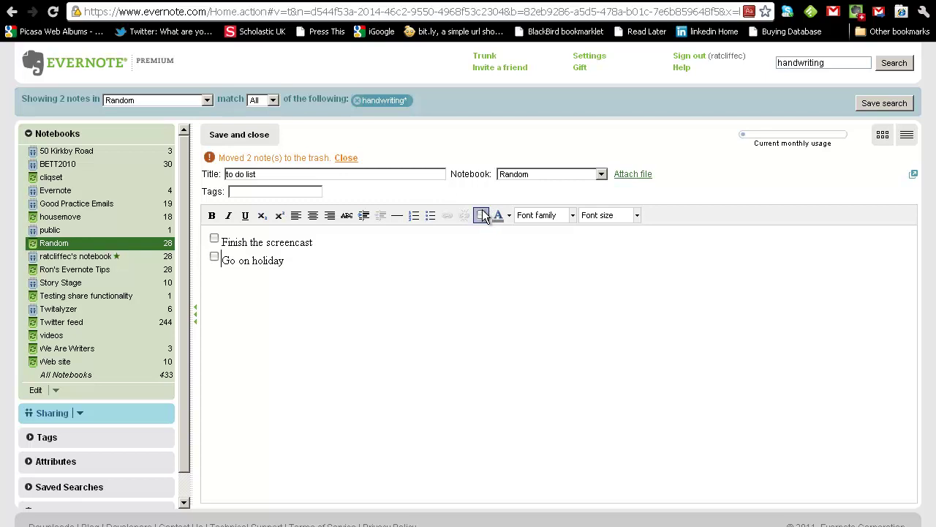
click(226, 136)
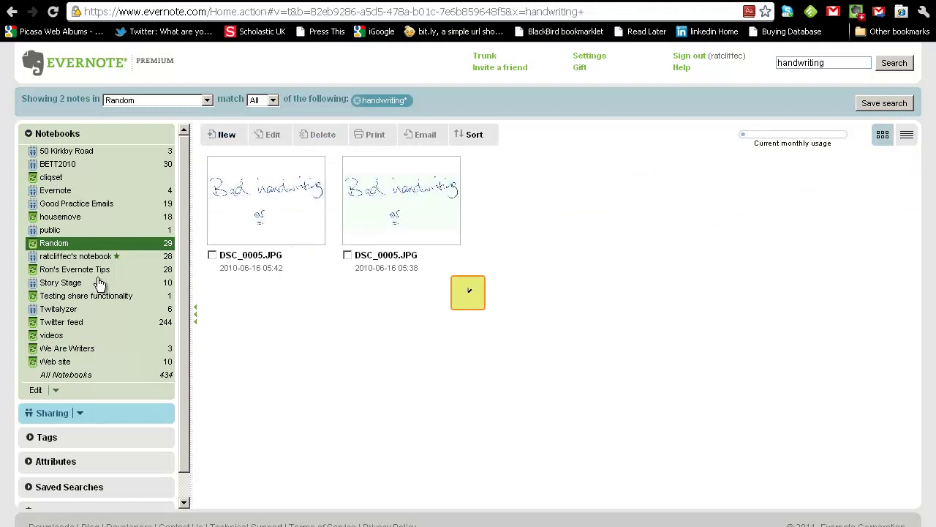
Open the 'to do list' note in Random and tick 'Finish the screencast' and 'Go on holiday'
click(57, 244)
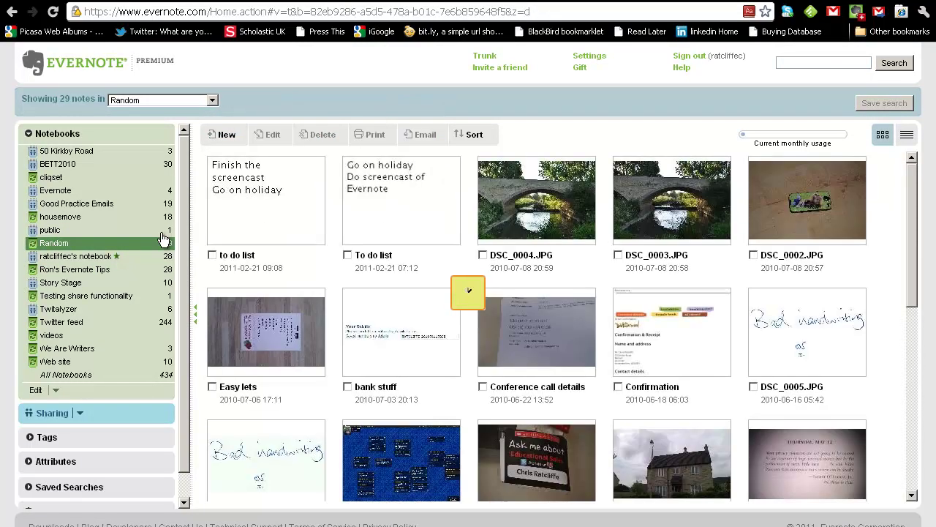
click(251, 227)
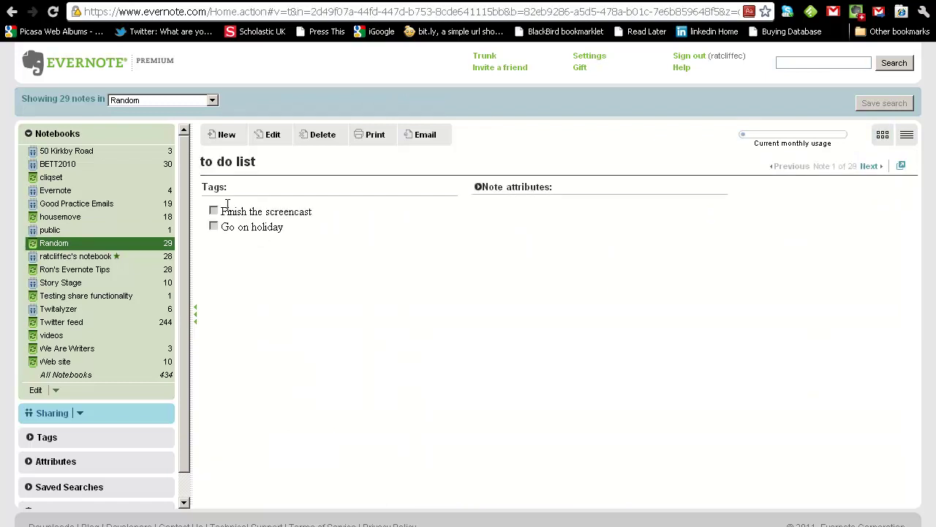
click(279, 136)
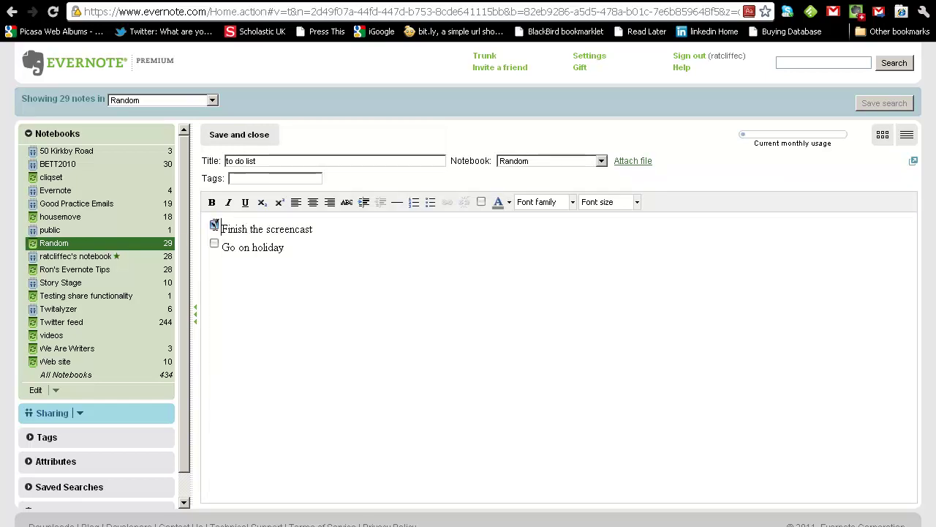
click(215, 224)
click(215, 242)
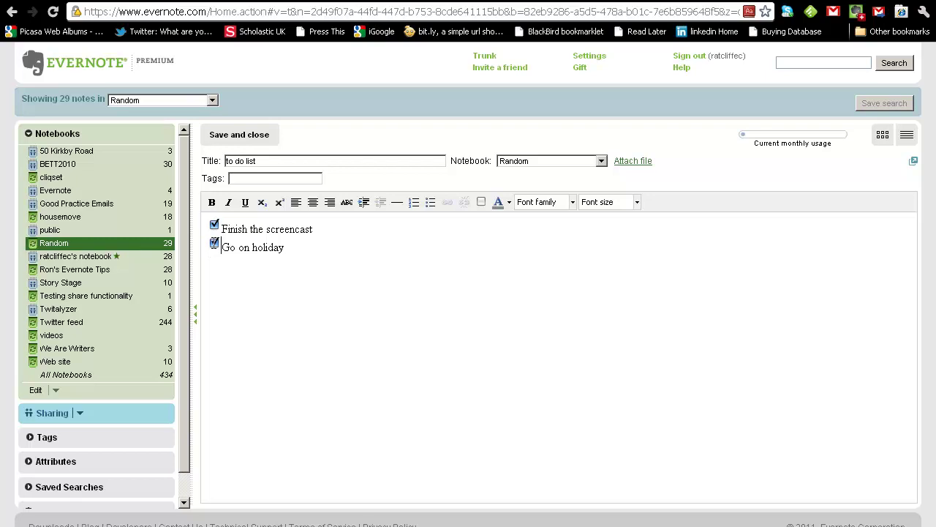